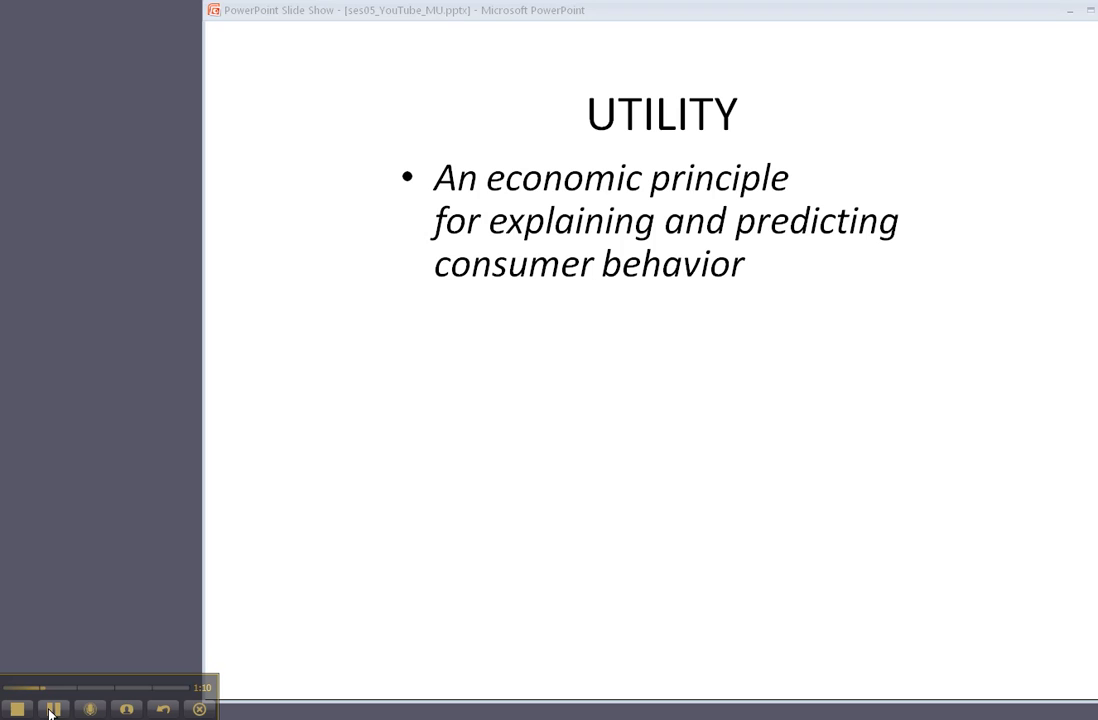
Reveal the two-good note on the UTILITY slide and bring up the slide show menu again.
right_click(1043, 434)
click(1022, 438)
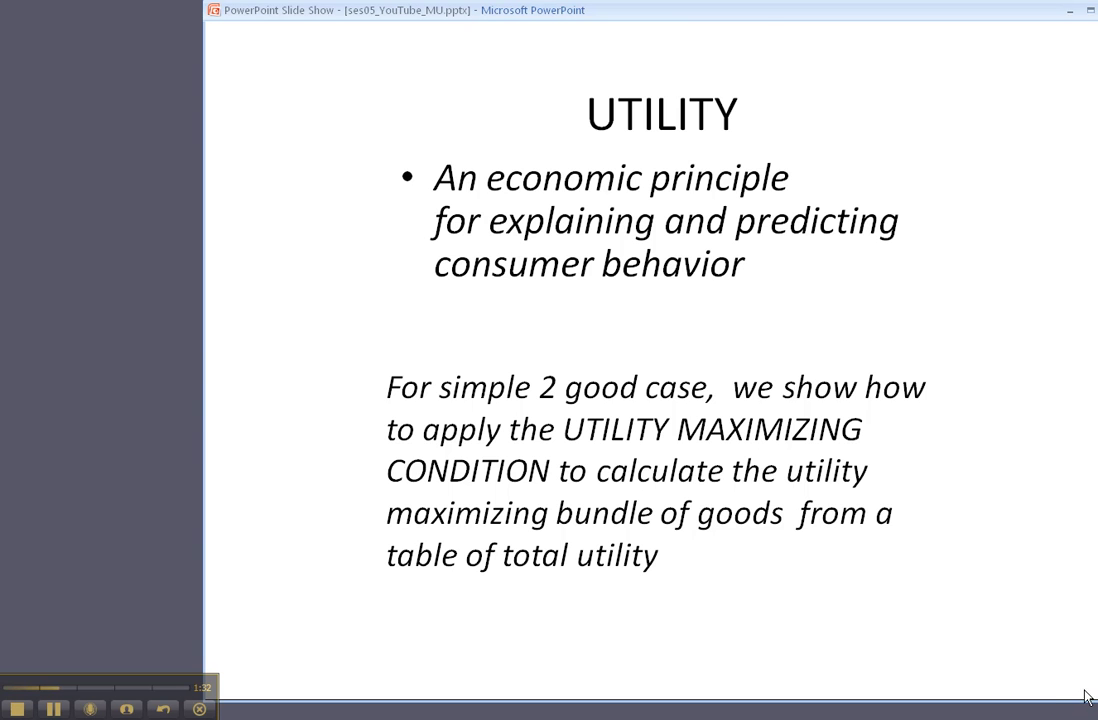
right_click(801, 628)
Advance past the Utility Derived from Beer table to the T-shirt utility-versus-beer graph.
click(838, 505)
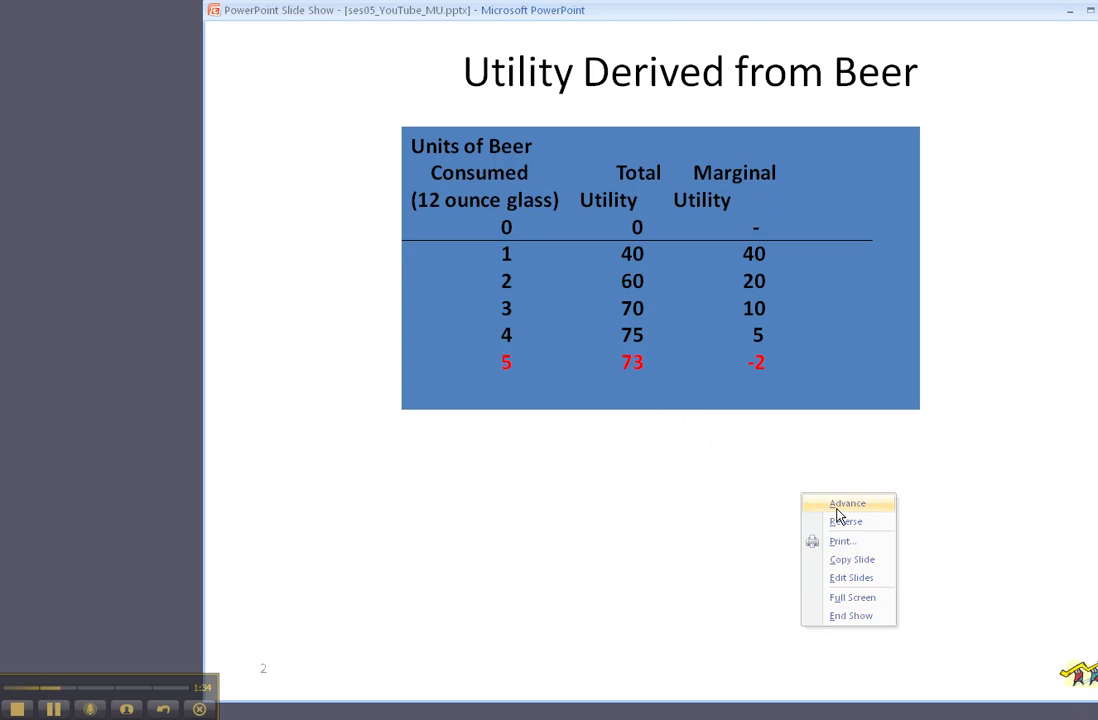
click(835, 506)
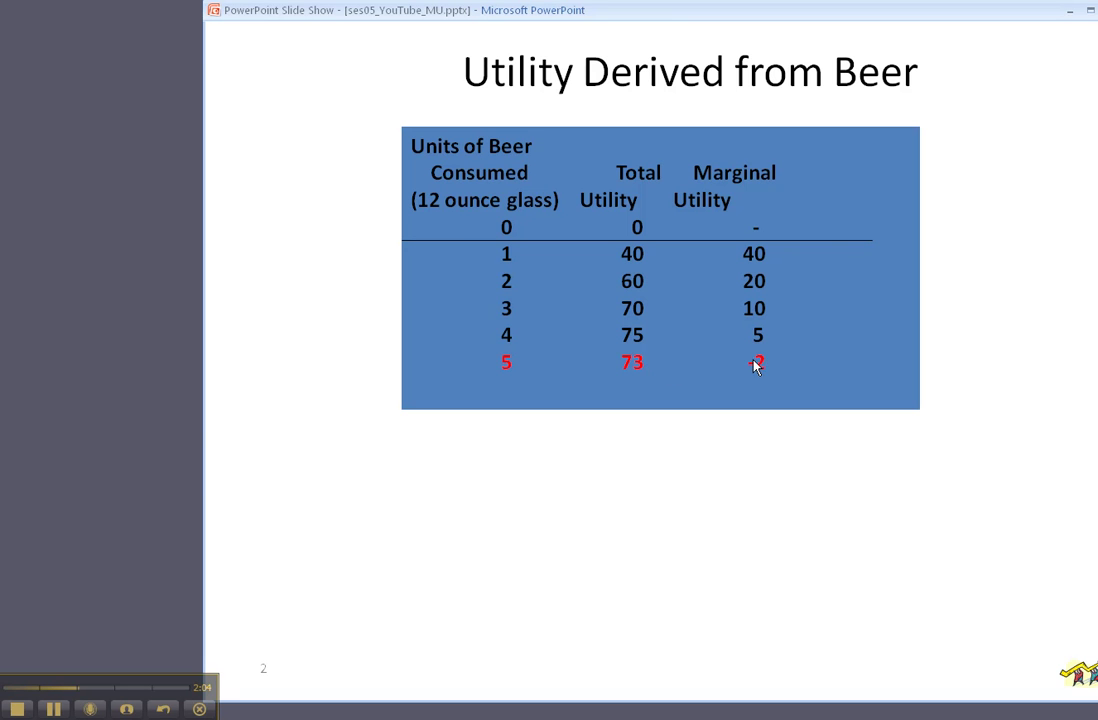
right_click(1010, 484)
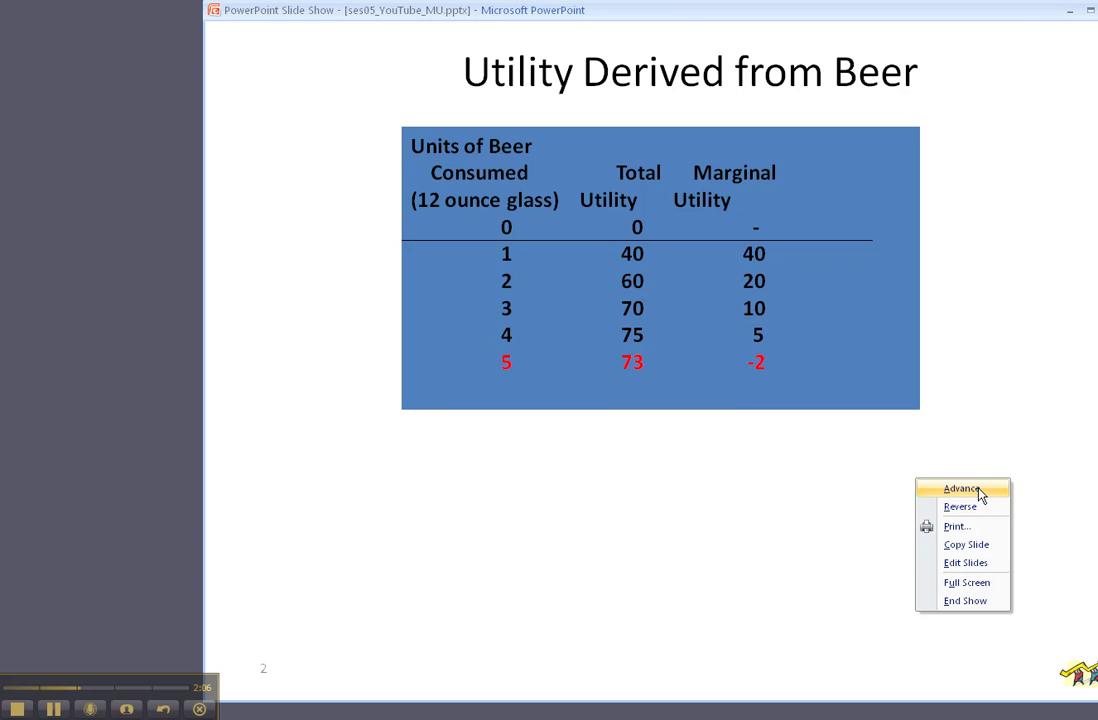
click(985, 489)
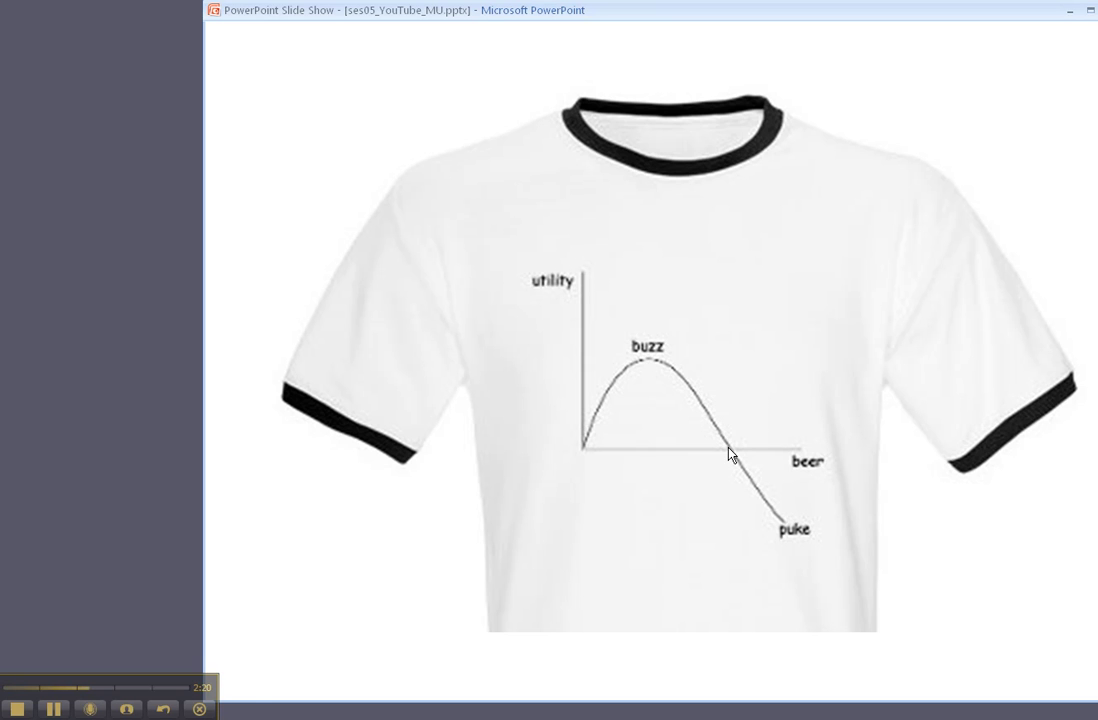
Advance to the 3.1d Utility-Maximizing Condition slide.
key(Right)
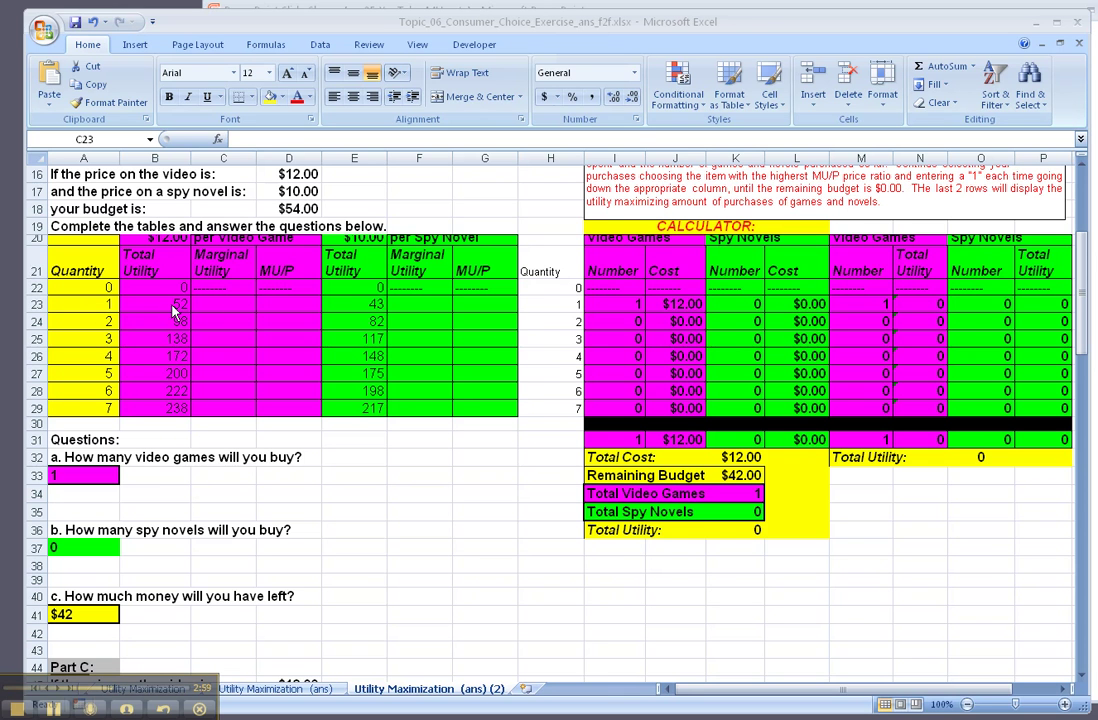
Enter 52 in C23 and =C23/D$16 in D23, then fill both goods' MU columns to row 29.
click(95, 34)
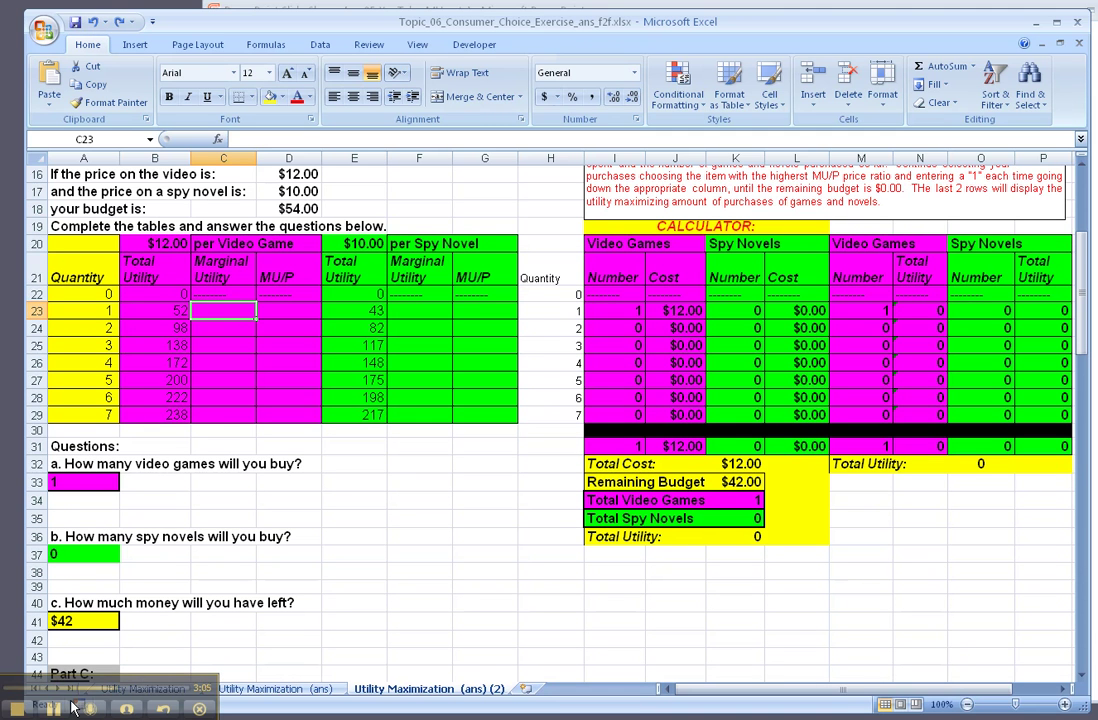
text(52)
key(Tab)
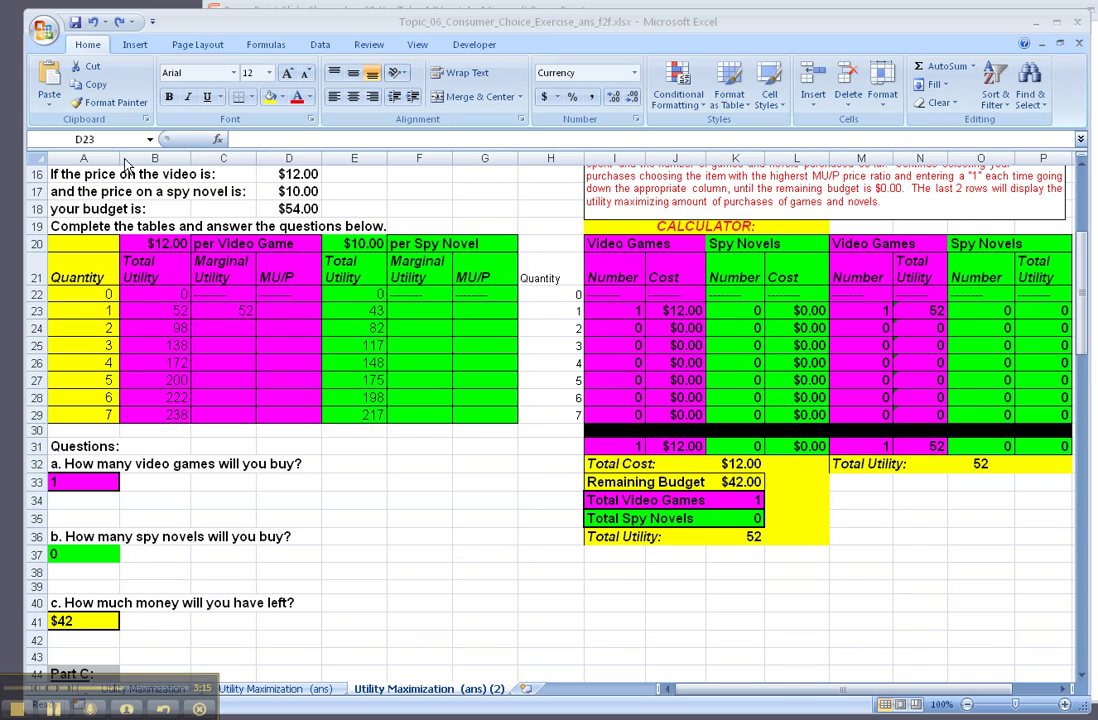
click(97, 22)
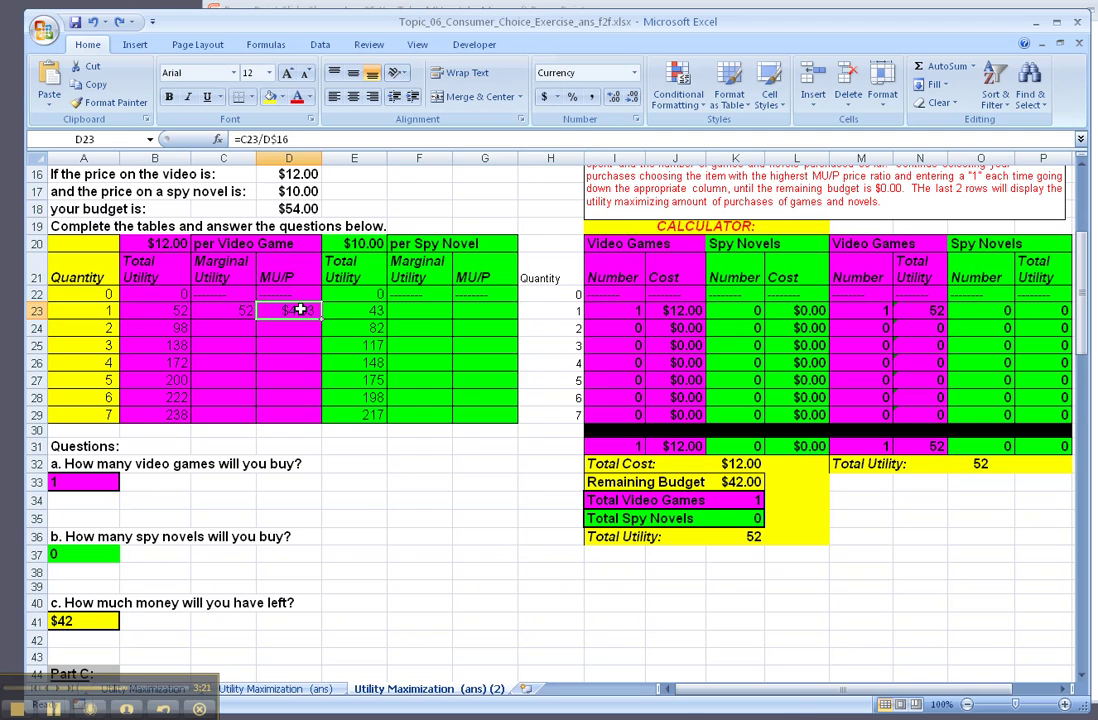
click(94, 26)
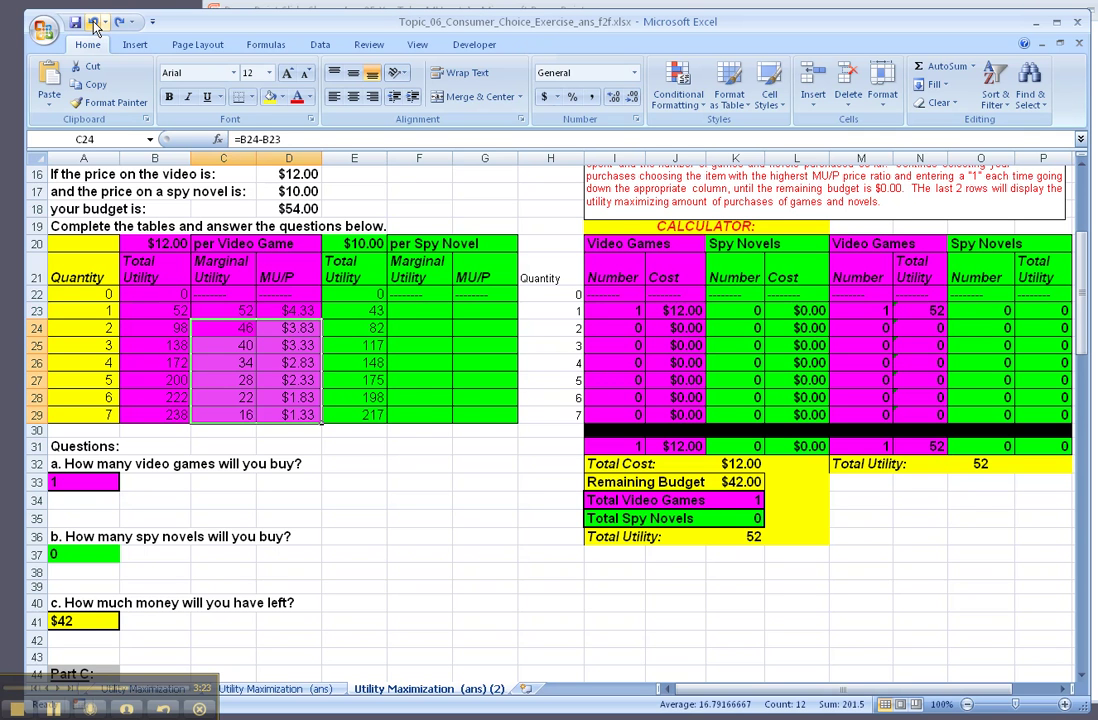
click(94, 26)
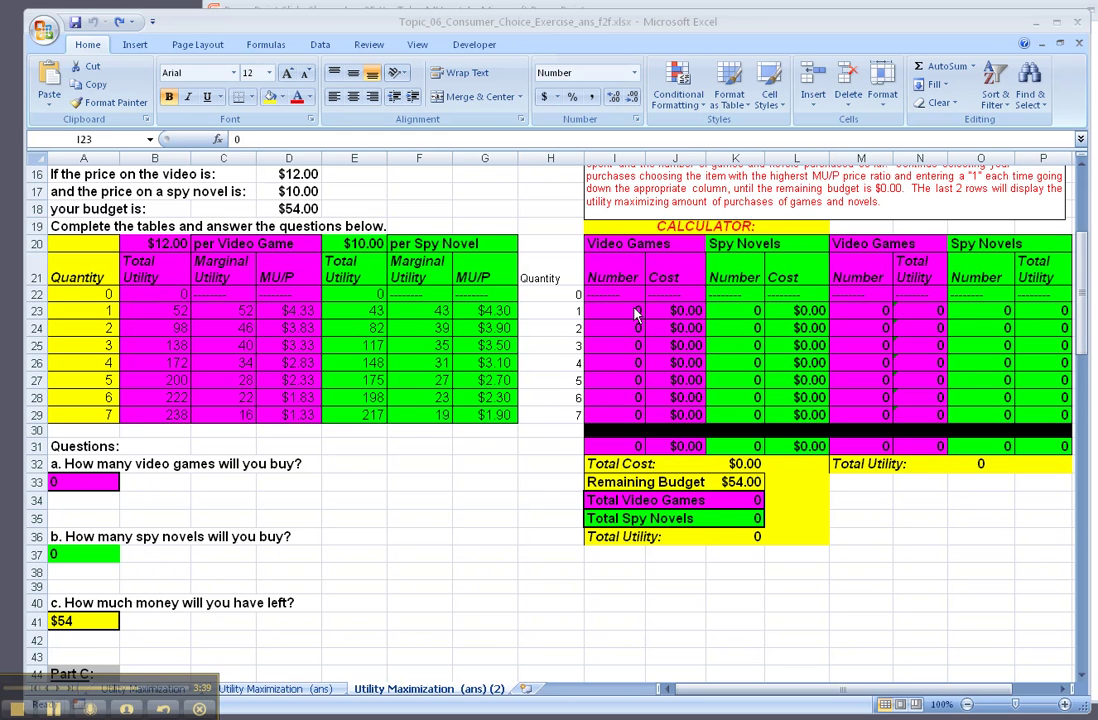
Enter 1 in I23 to buy the first video game for $12.00.
click(634, 310)
text(1)
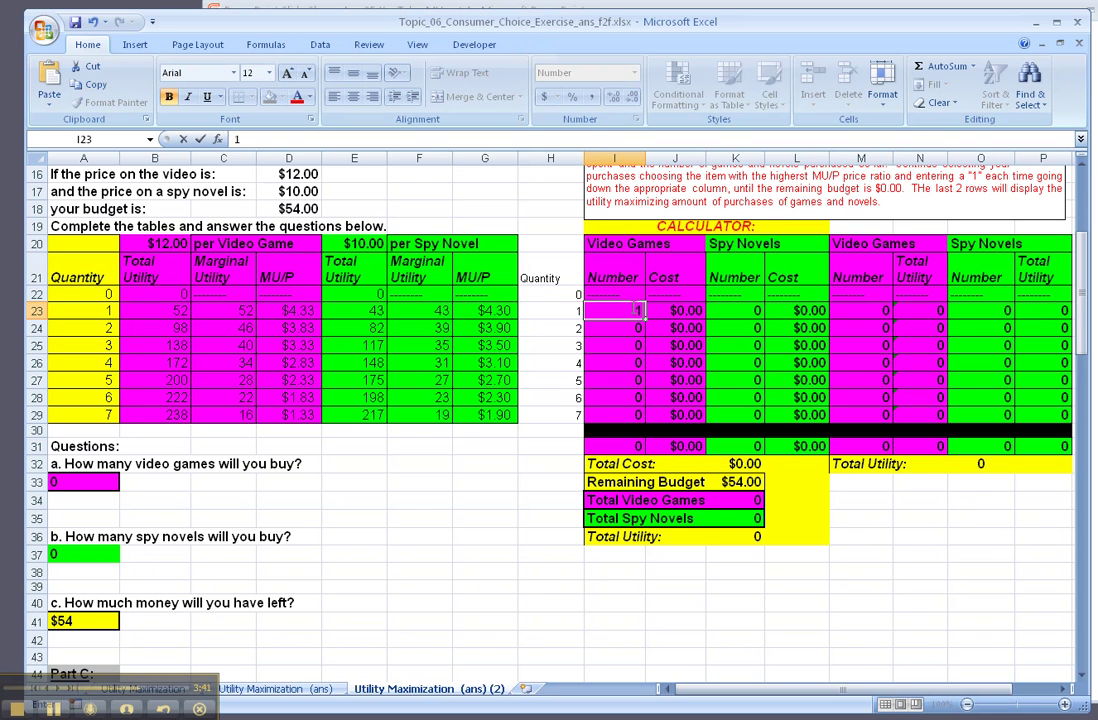
key(Return)
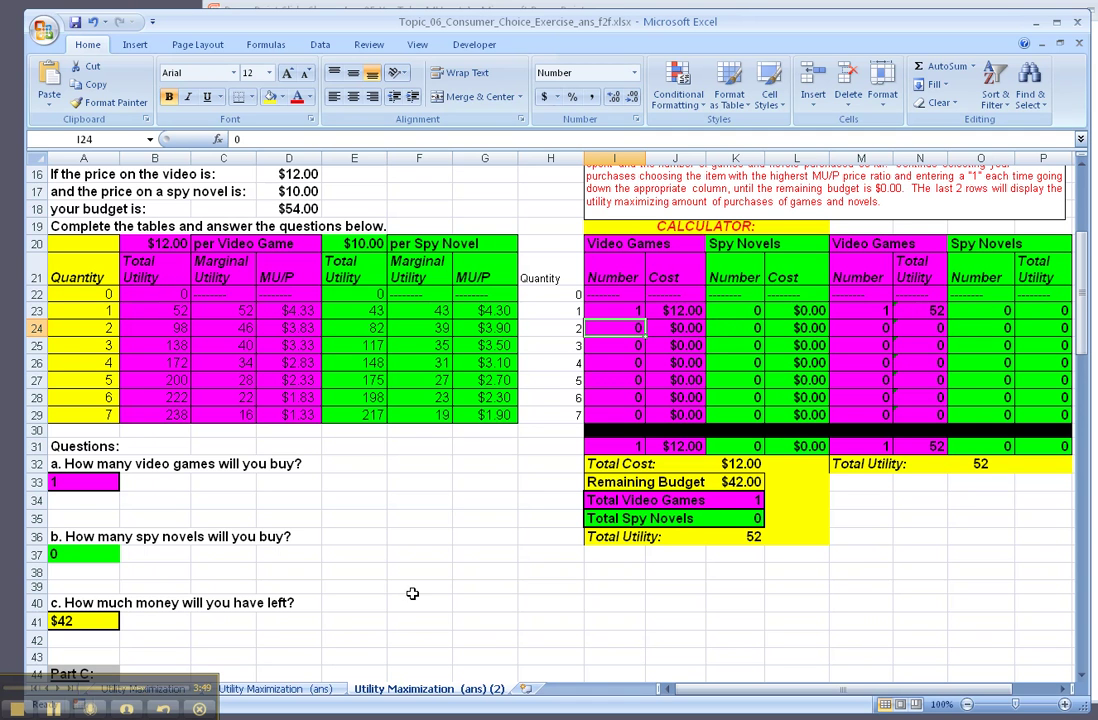
click(57, 708)
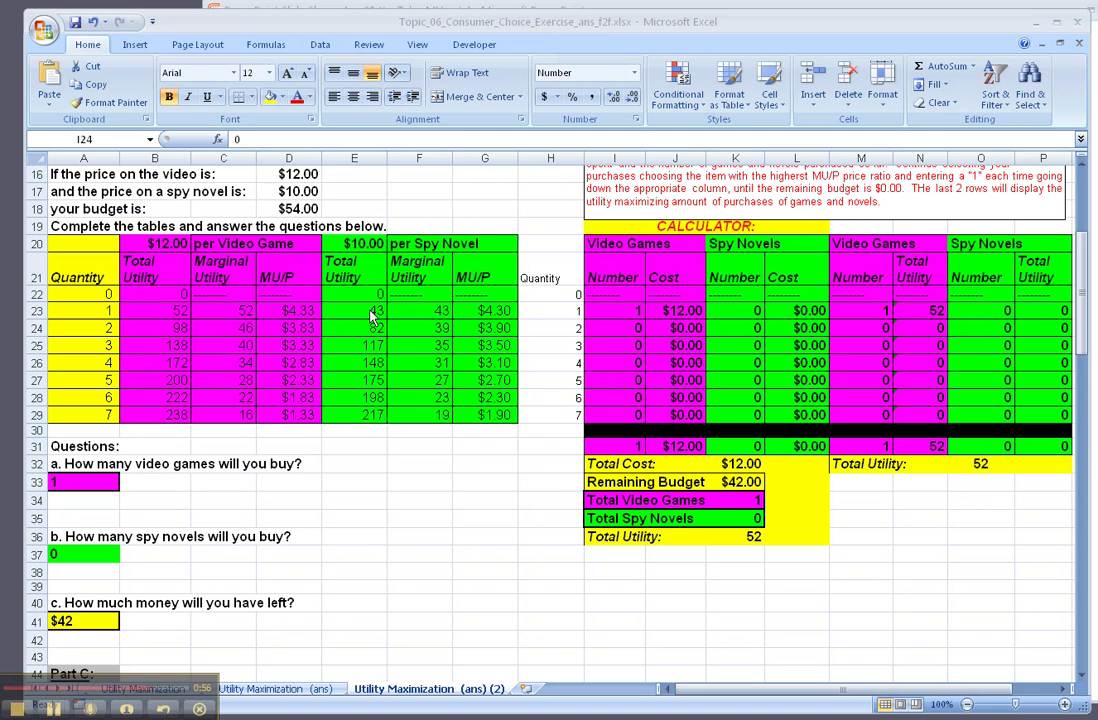
Buy the first two spy novels by entering 1 in K23 and K24.
click(753, 310)
text(1)
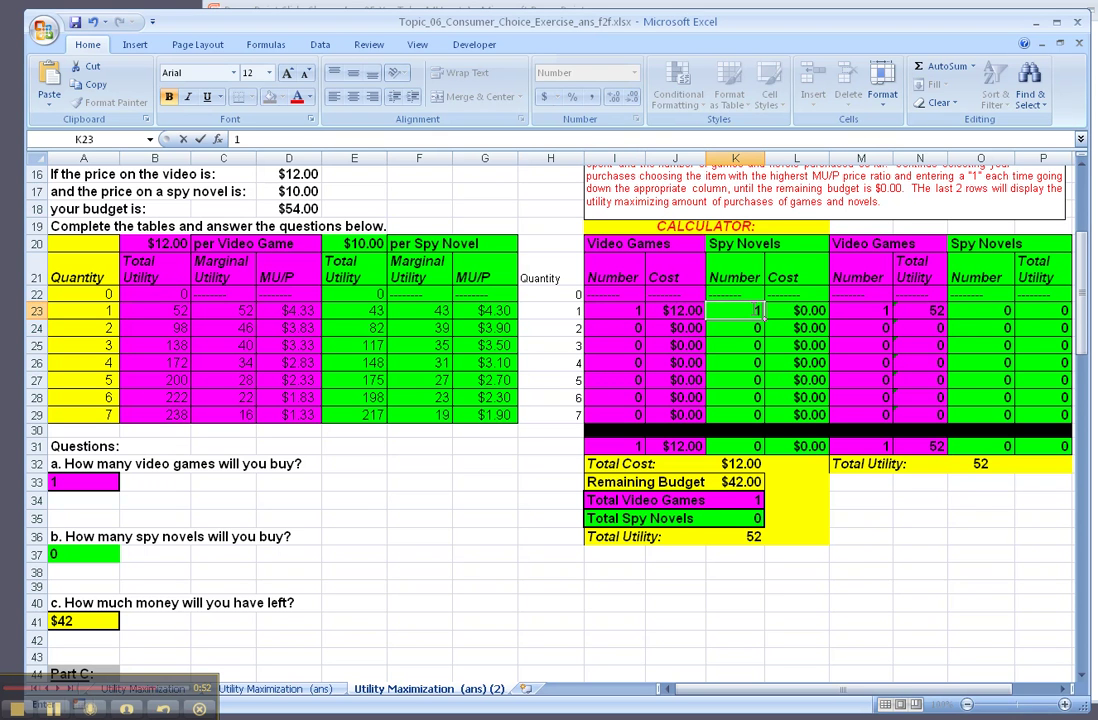
key(Return)
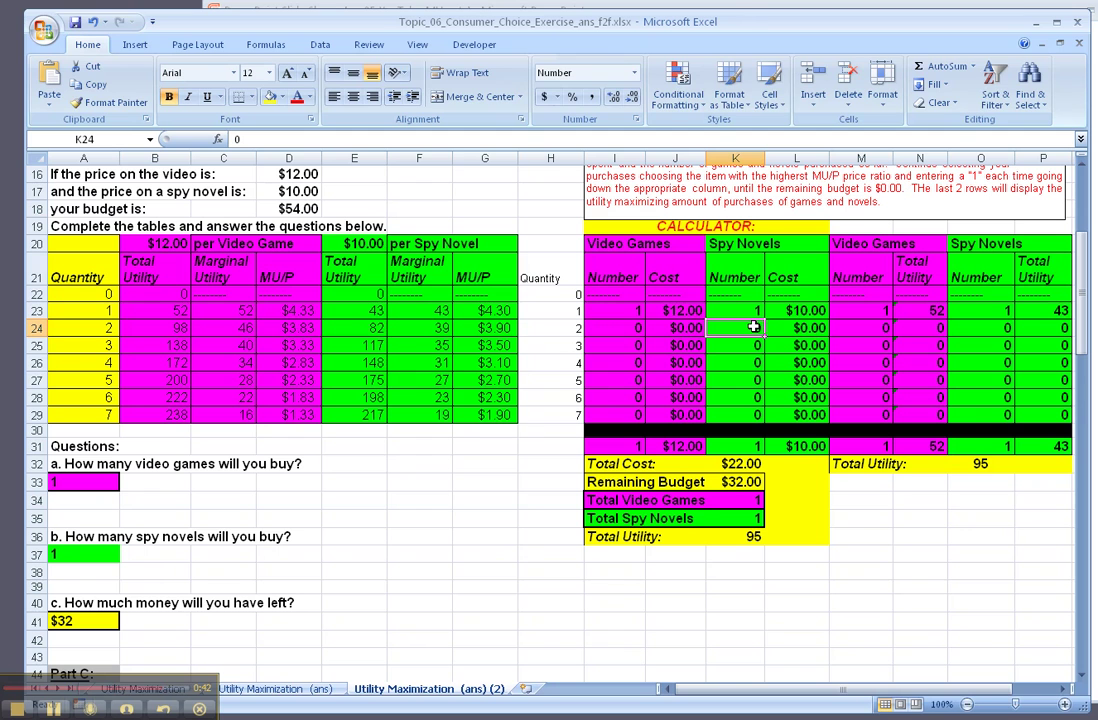
text(1)
key(Return)
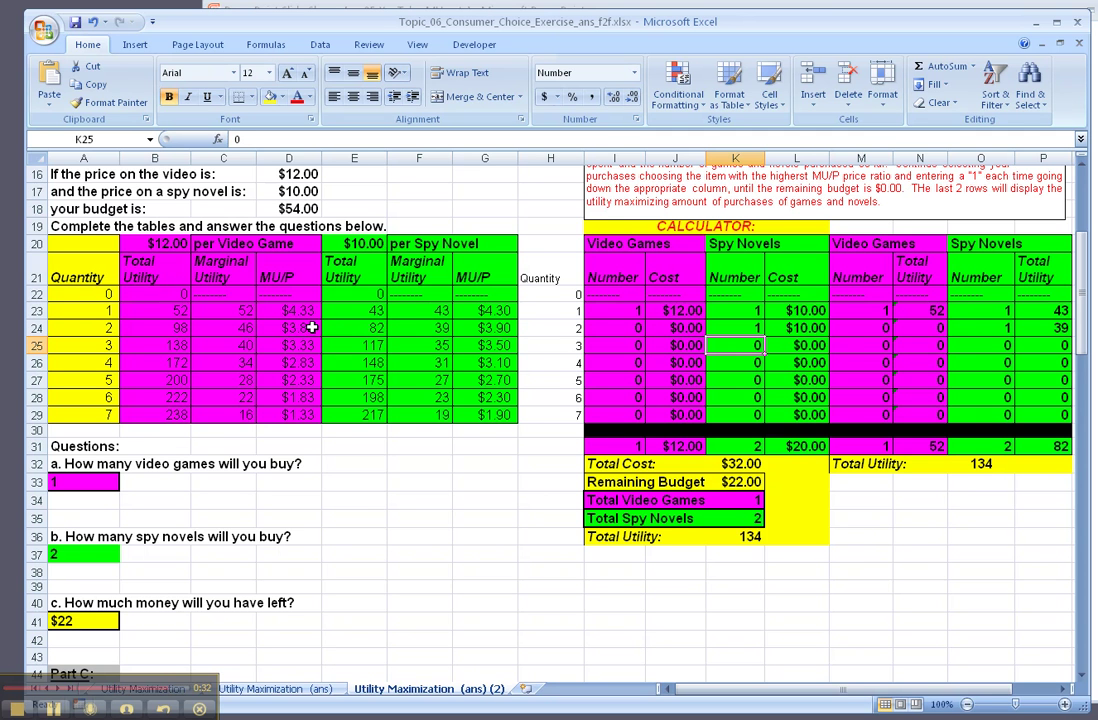
Buy the second video game in I24 and the third spy novel in K25.
click(621, 328)
text(1)
key(Return)
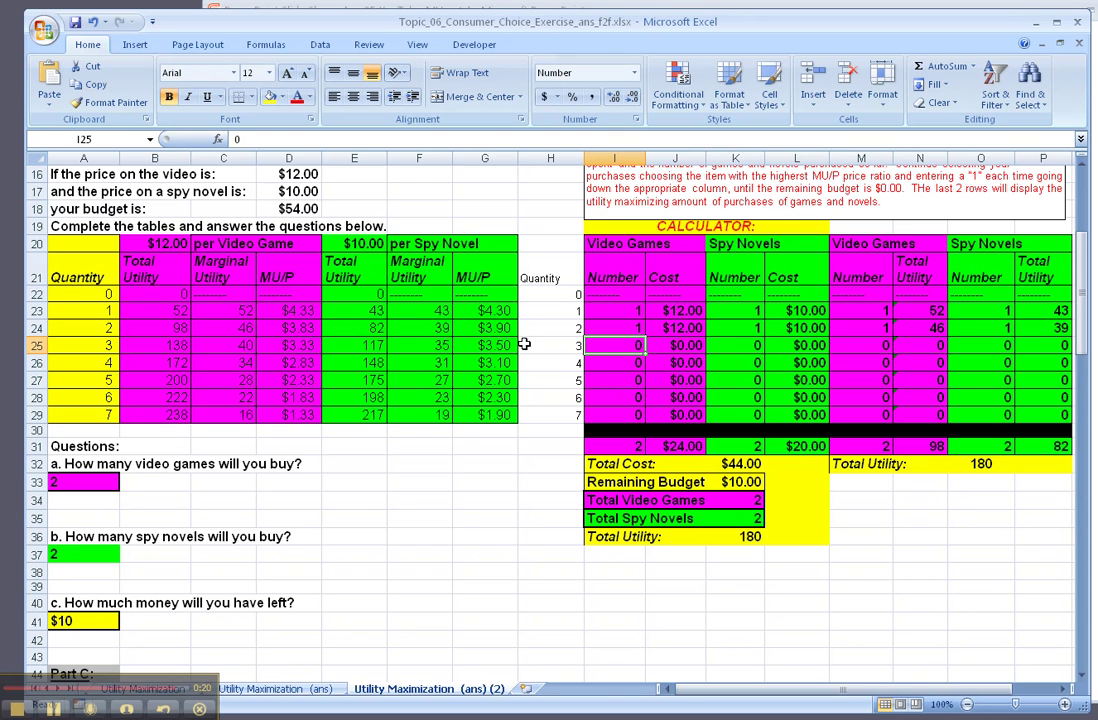
click(752, 344)
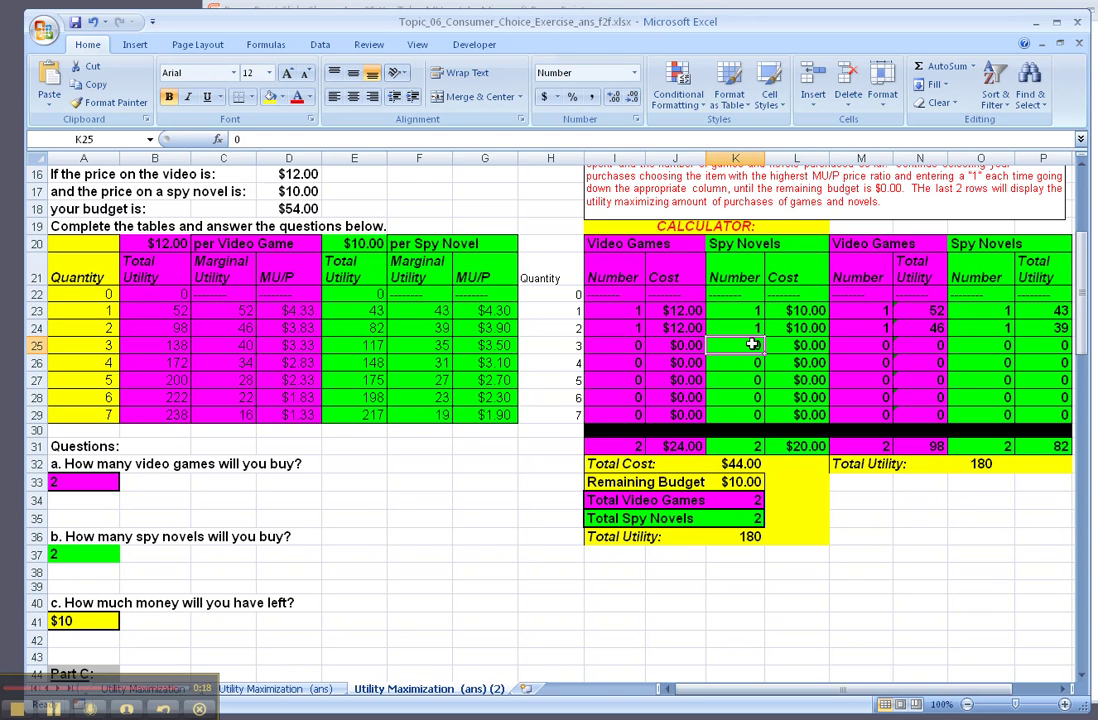
text(1)
key(Return)
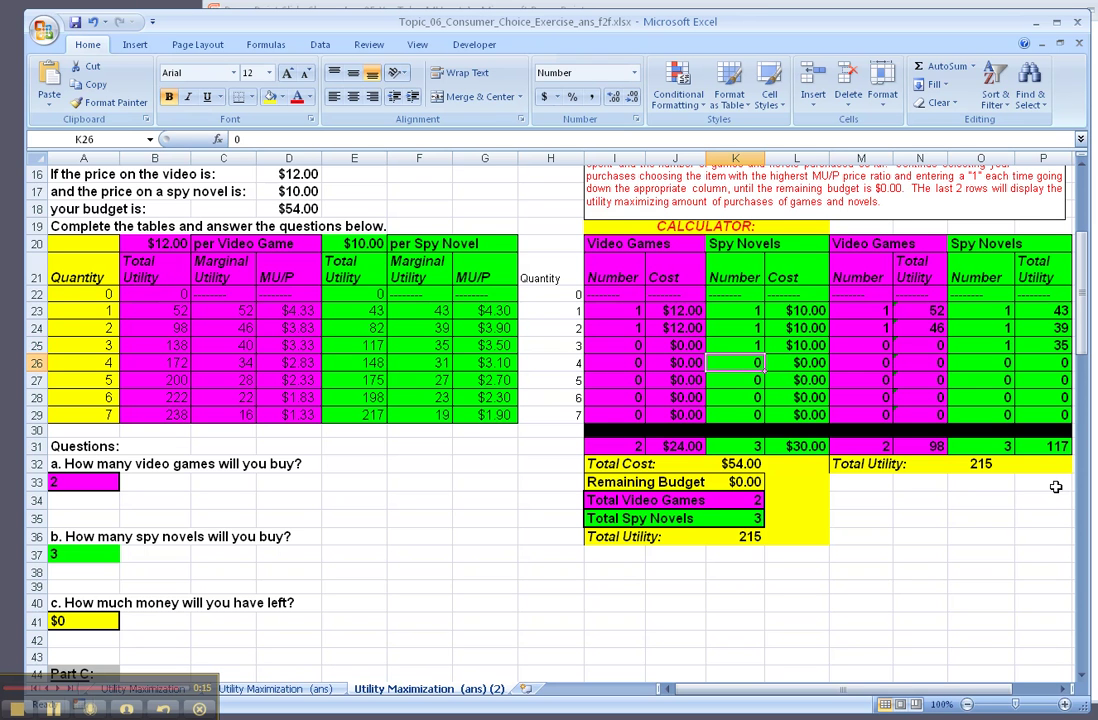